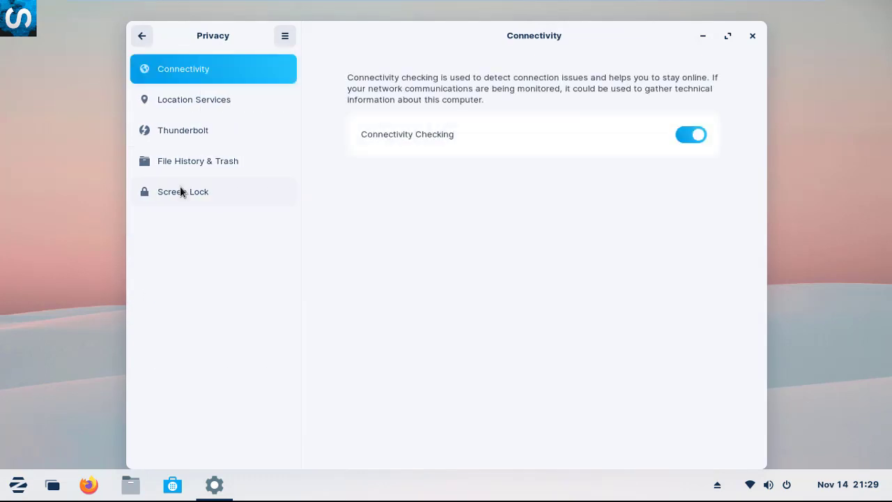
- Browse the Sharing, Color, Mouse & Touchpad and Users settings, then minimize the Settings window
left_click(141, 35)
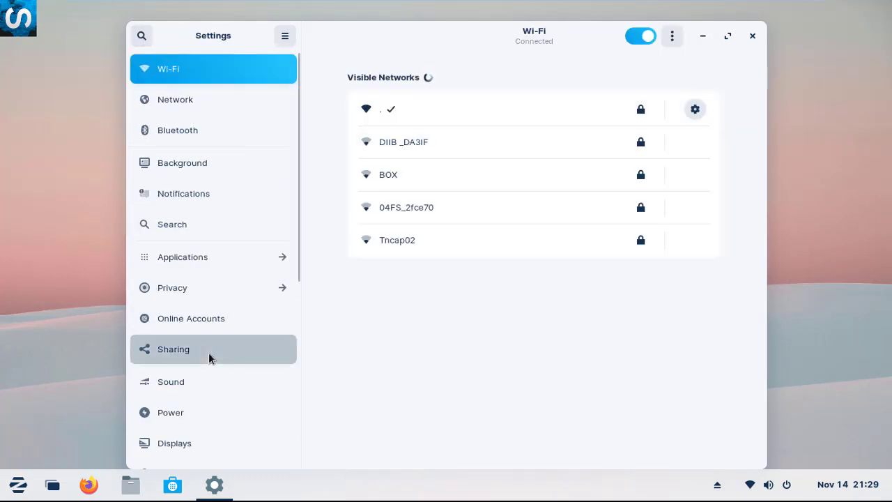
left_click(208, 352)
left_click_drag(297, 239, 286, 446)
left_click(237, 264)
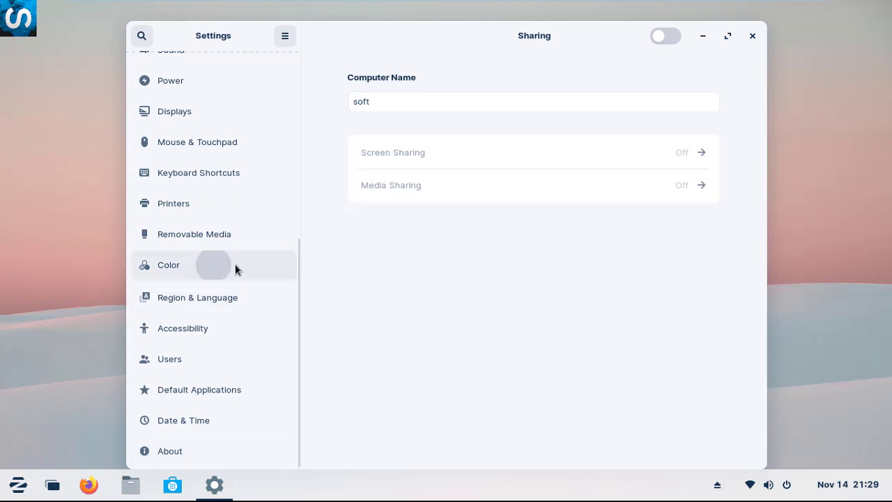
left_click(217, 144)
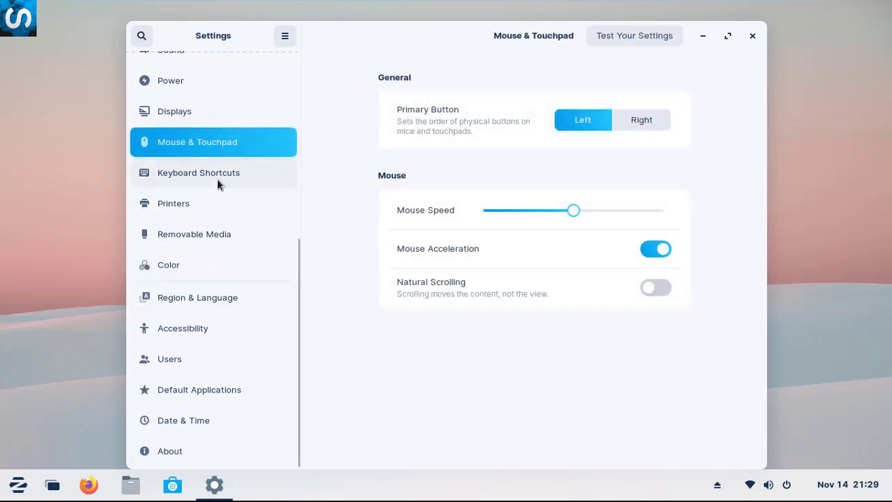
left_click(206, 364)
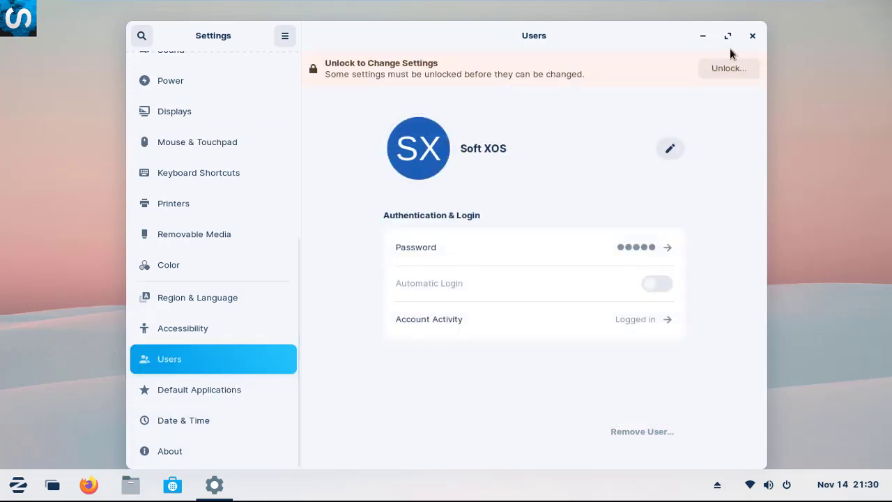
left_click(704, 36)
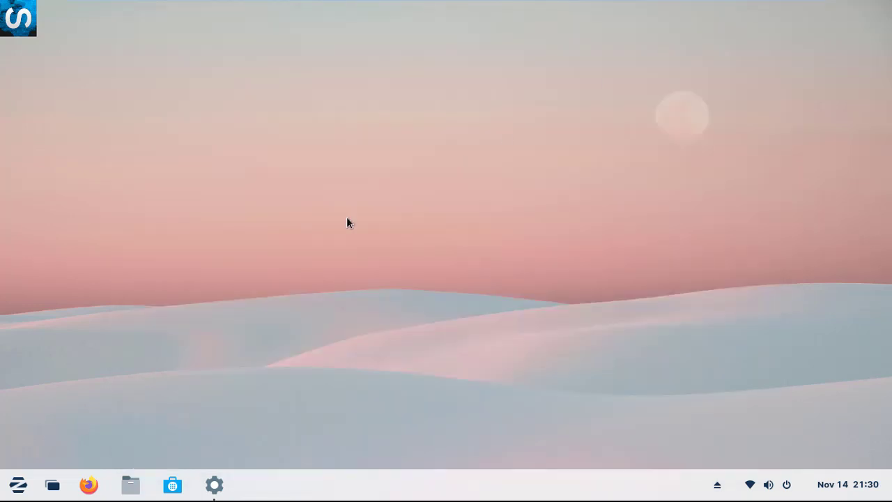
- Apply Zorin Appearance's full-screen app-grid layout, minimize it, and show the window overview
right_click(301, 480)
left_click(302, 403)
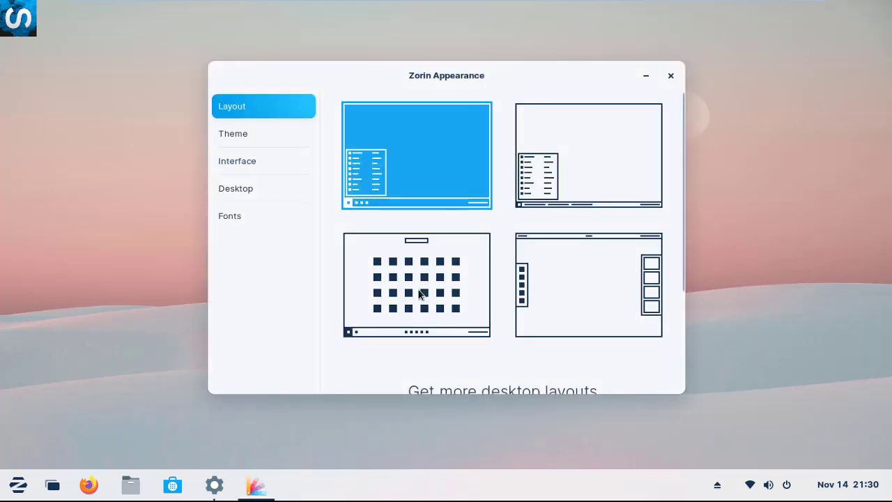
left_click(418, 298)
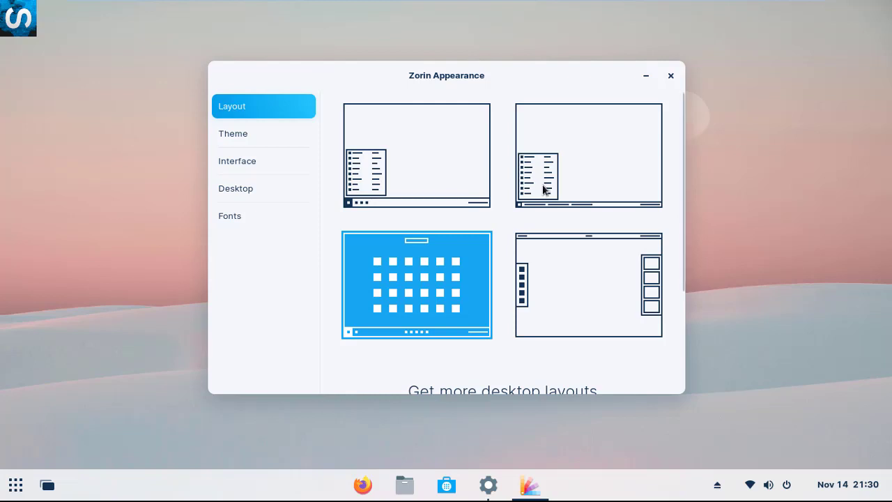
left_click(642, 77)
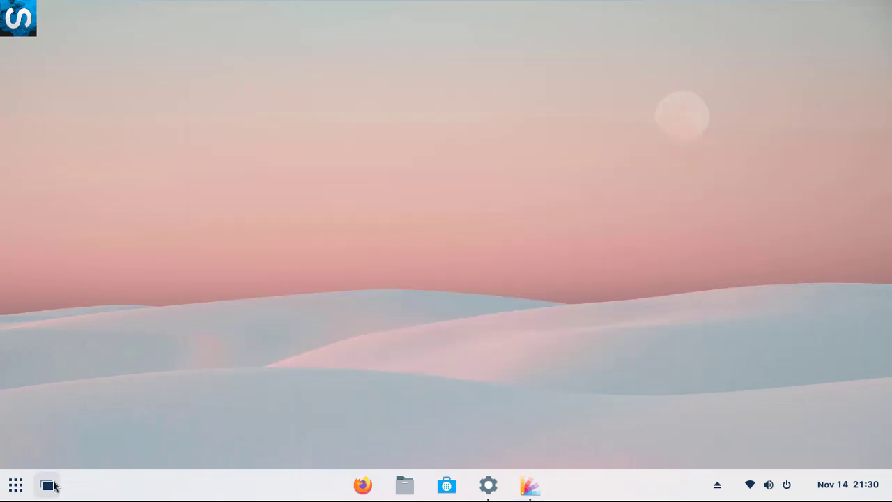
left_click(49, 485)
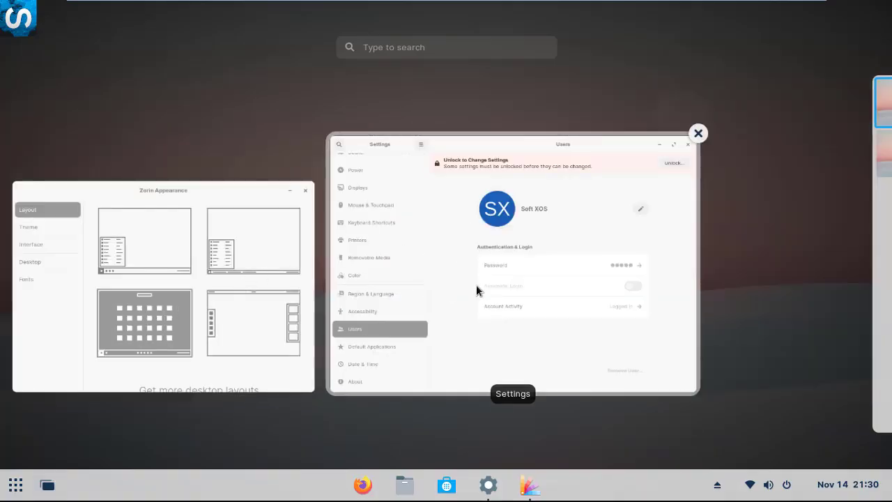
- Scroll through the Software store's Explore page of featured apps, then minimize the store
left_click(47, 485)
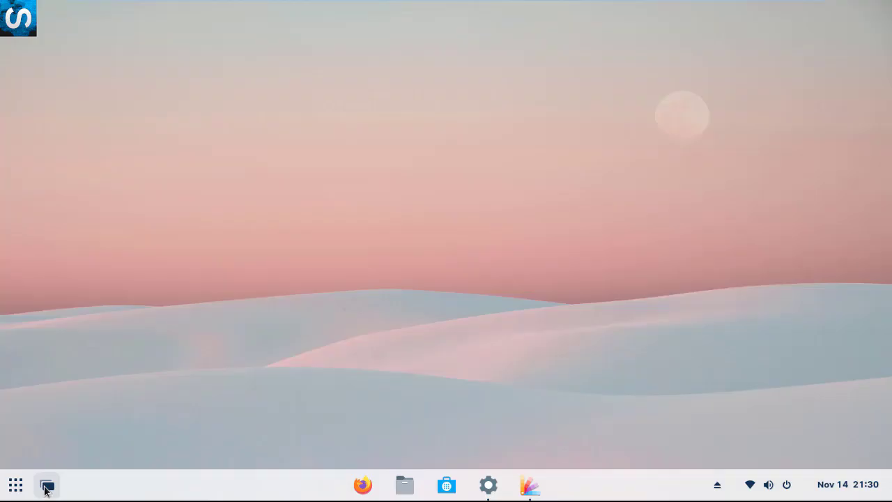
left_click(446, 485)
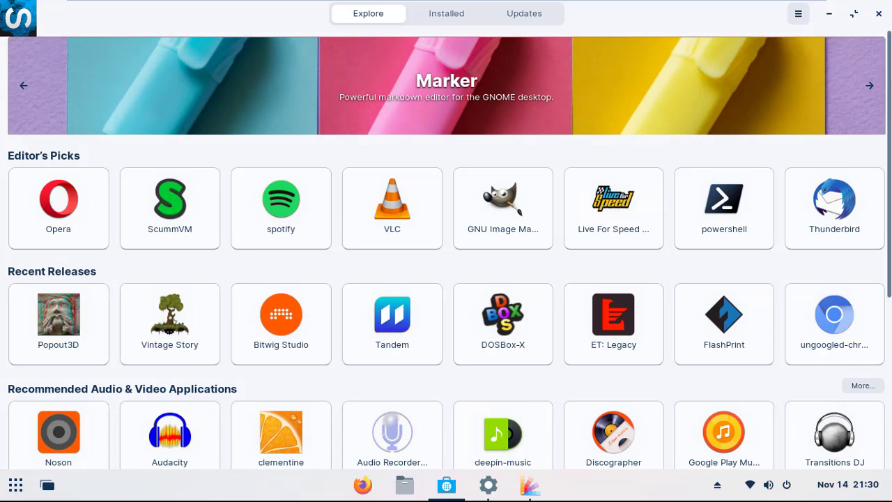
scroll(446, 278, "down", 1)
scroll(888, 282, "down", 5)
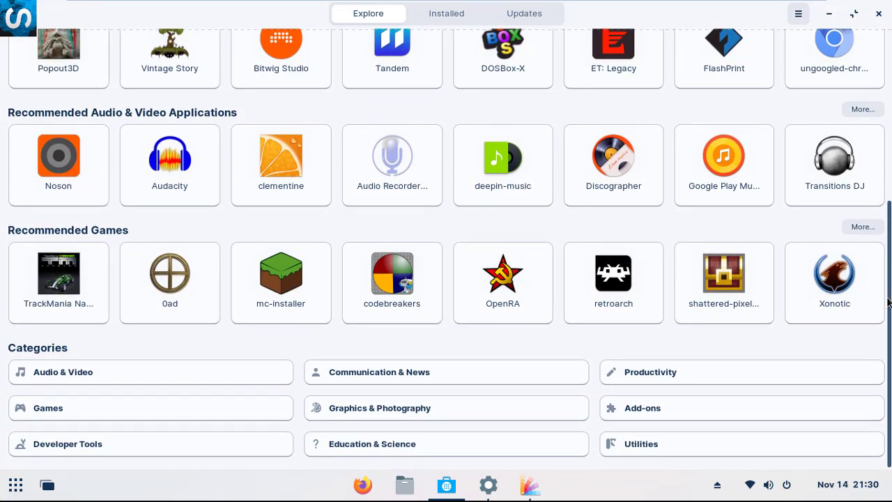
scroll(888, 301, "up", 5)
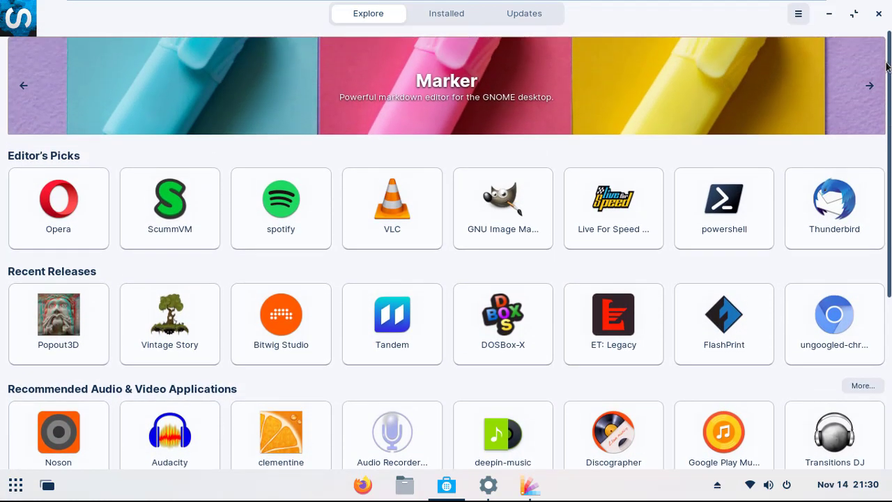
left_click(830, 14)
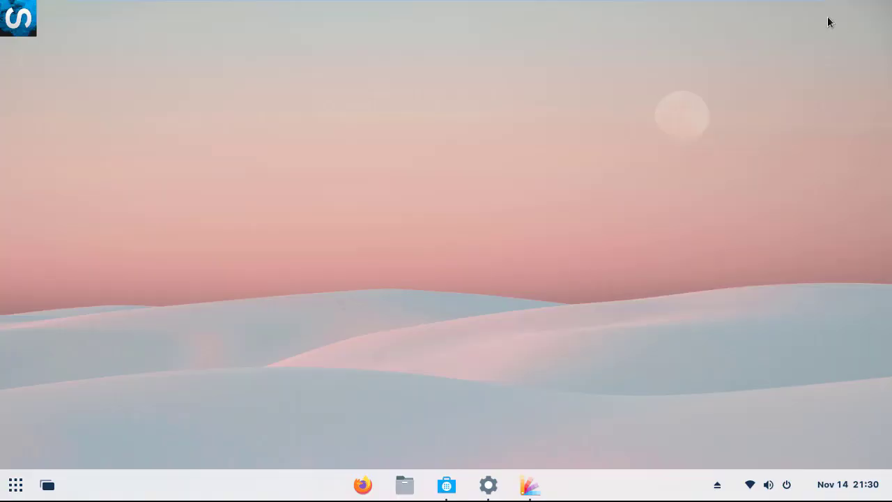
- Show the full-screen grid of installed applications
right_click(2, 485)
left_click(5, 490)
left_click(12, 491)
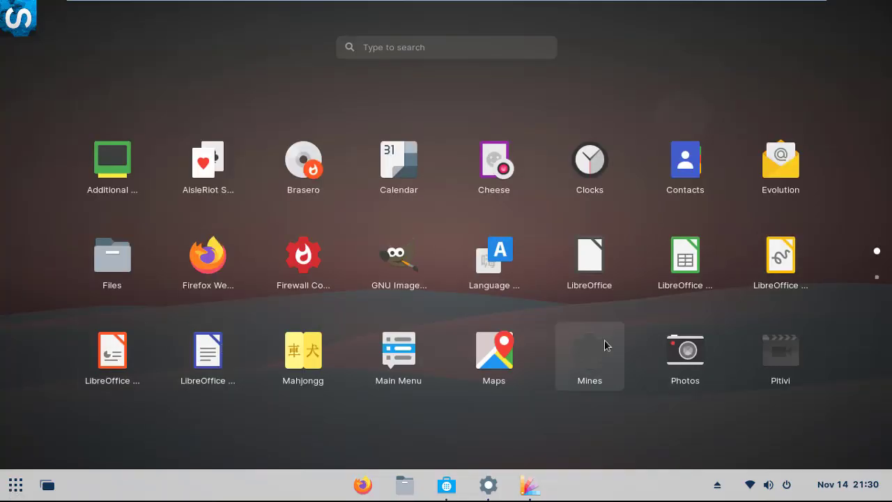
- View the second page of applications, then switch to the empty second workspace
left_click(876, 278)
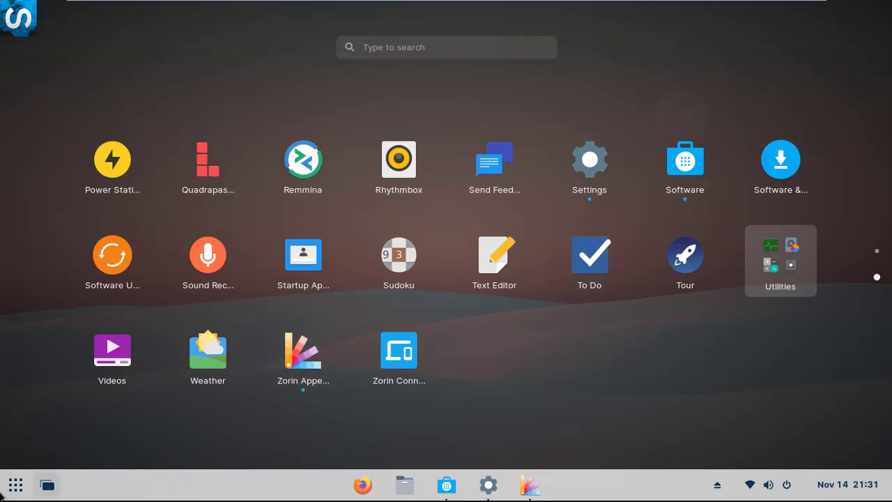
left_click(48, 486)
left_click(49, 486)
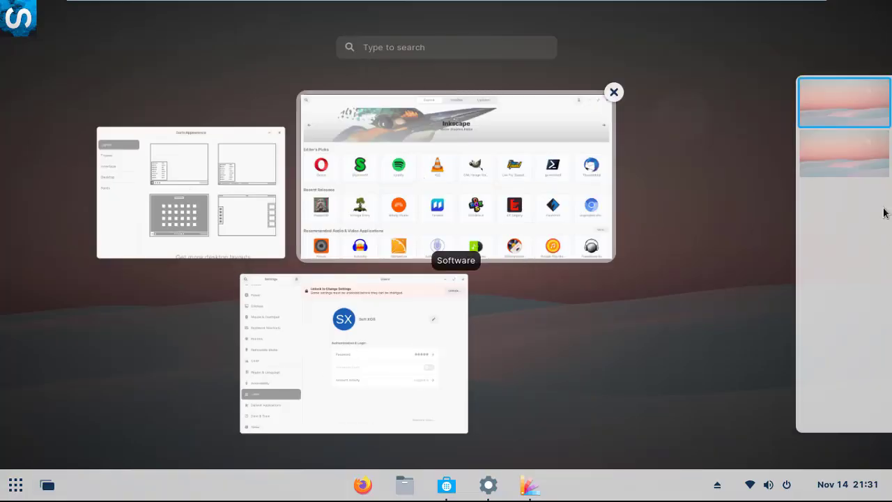
left_click(866, 166)
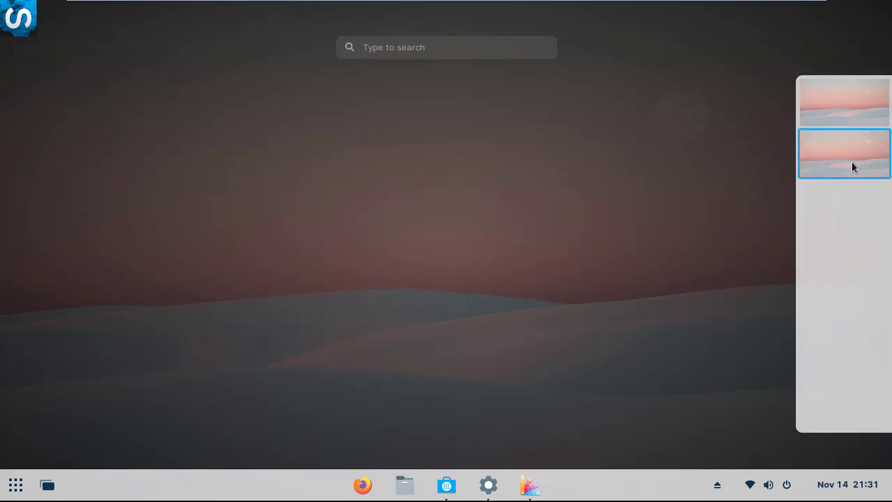
left_click(675, 363)
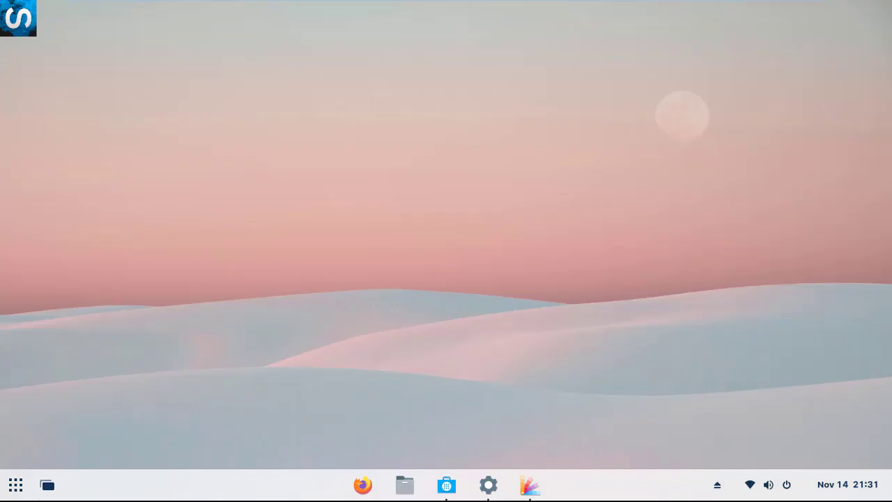
- Expand and collapse the Wi-Fi options in the system status menu, then close it
left_click(769, 489)
left_click(811, 380)
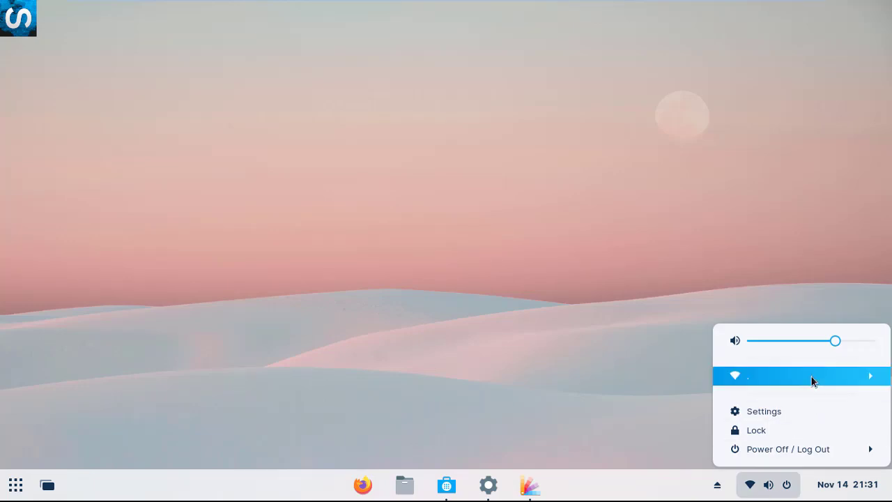
left_click(787, 324)
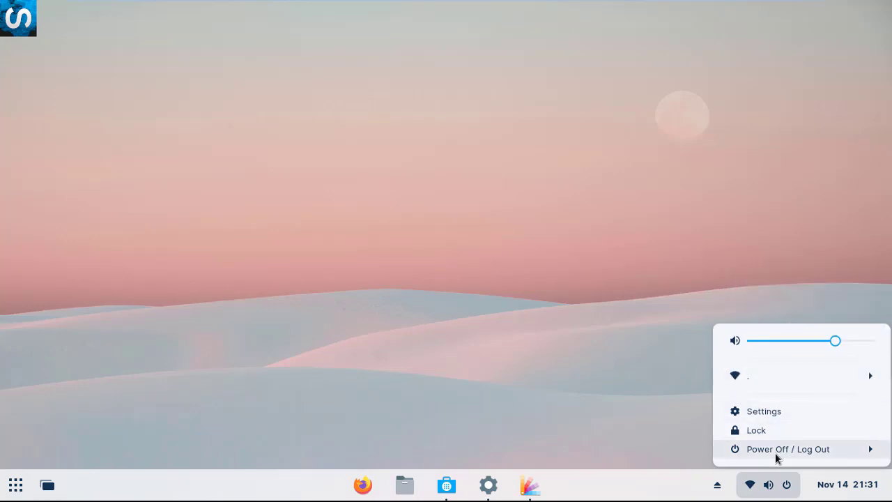
left_click(636, 266)
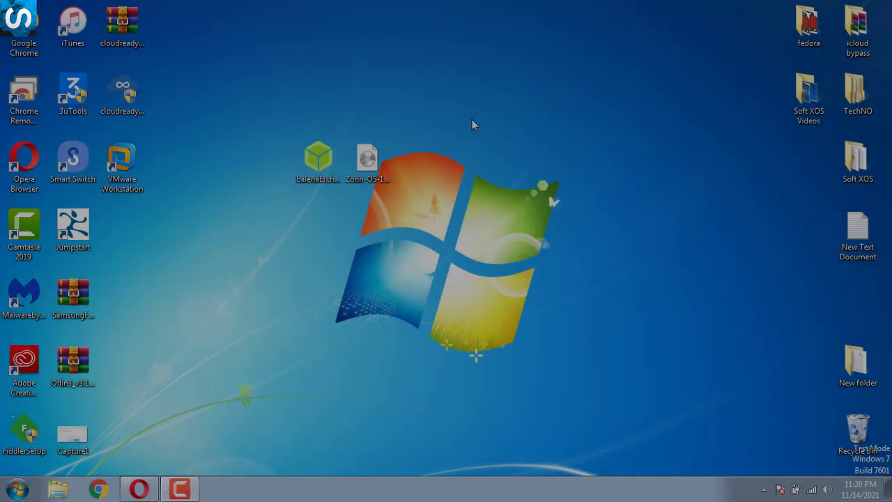
- Select the desktop icons, then launch balenaEtcher from beside the Zorin OS ISO
left_click_drag(472, 120, 253, 246)
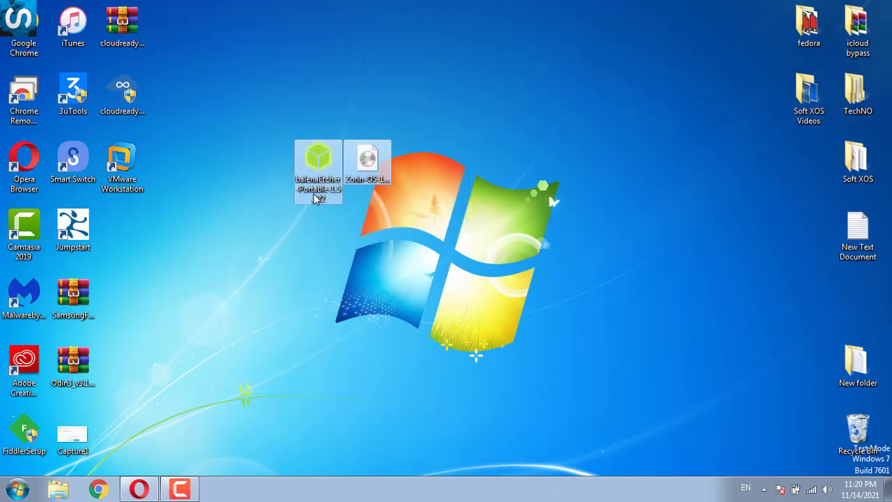
left_click(372, 179)
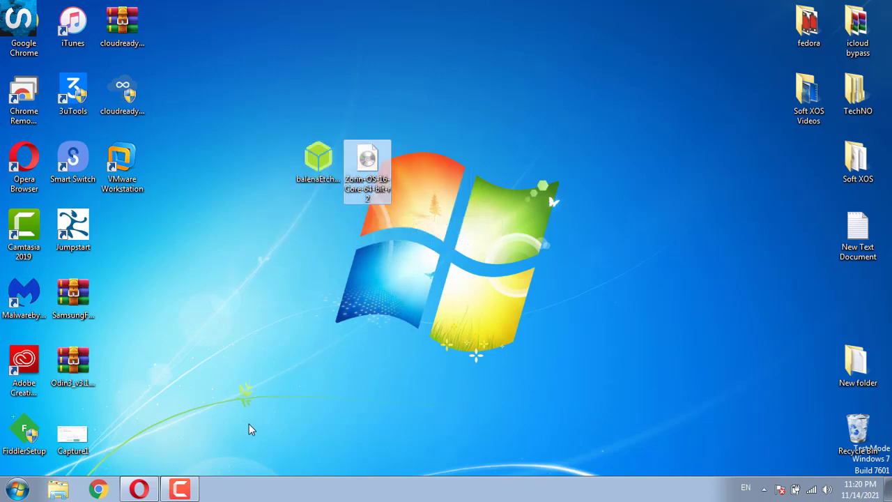
left_click(322, 166)
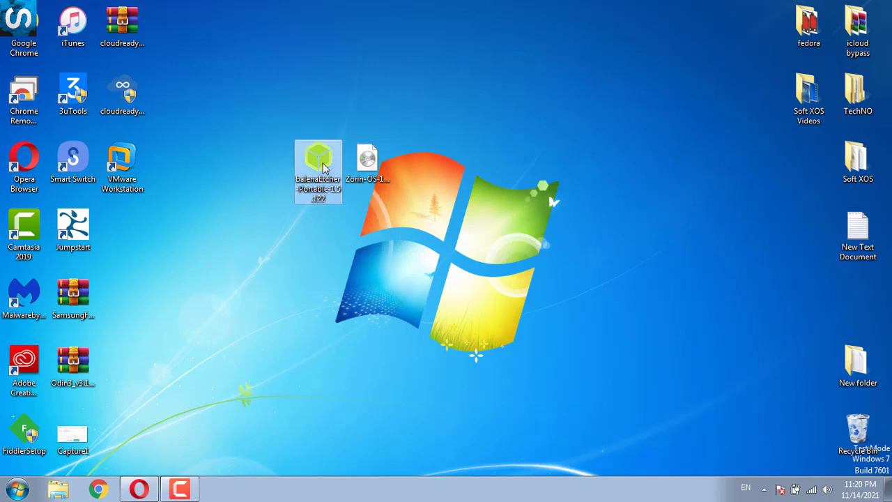
double_click(322, 166)
- Allow balenaEtcher to run and choose the Desktop's Zorin-OS-16-Core-64-bit-r2 ISO as the flash source
left_click(482, 258)
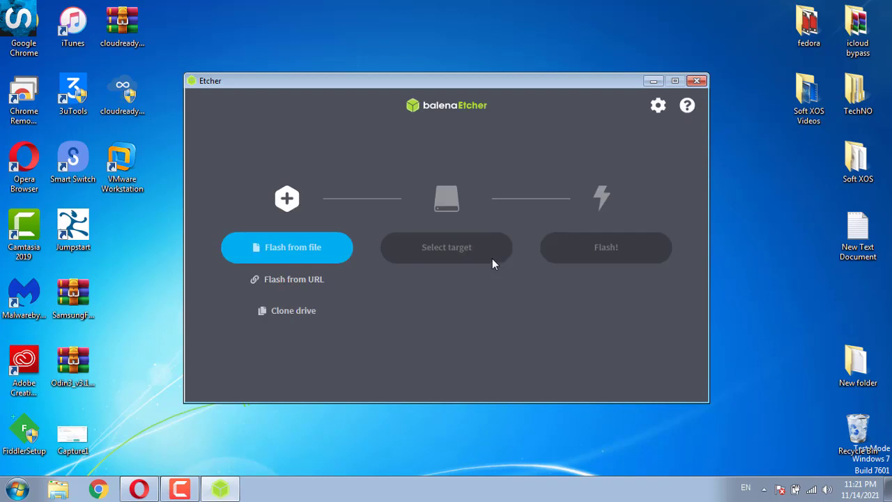
left_click(309, 256)
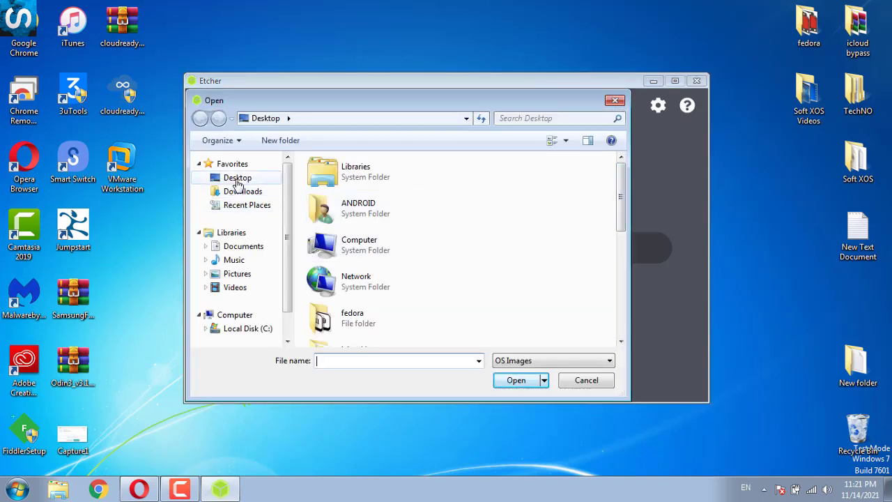
left_click(237, 180)
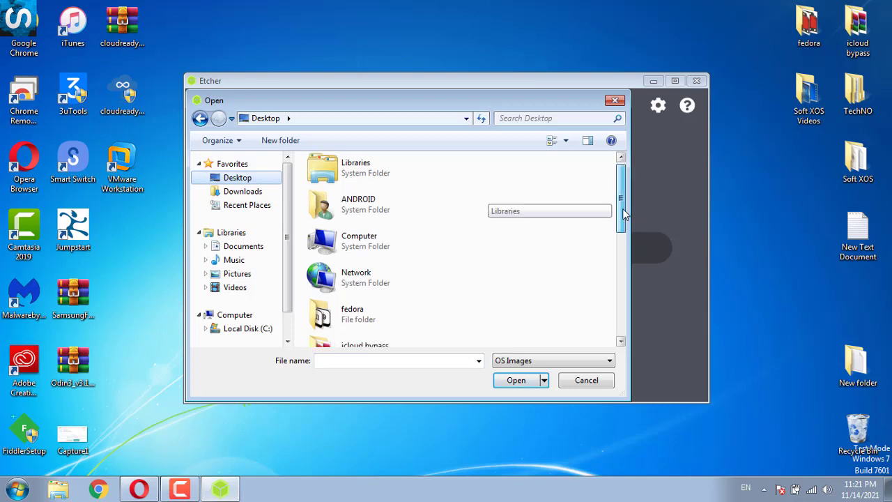
left_click_drag(623, 205, 622, 315)
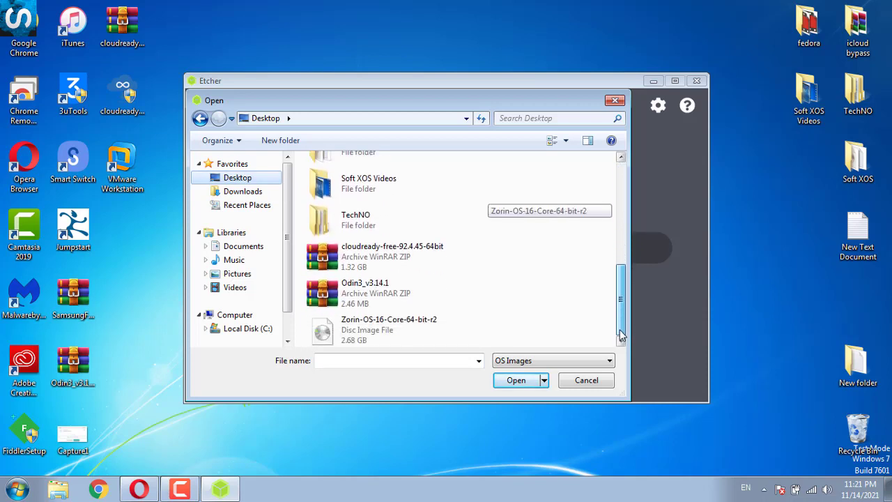
left_click(367, 330)
left_click(519, 380)
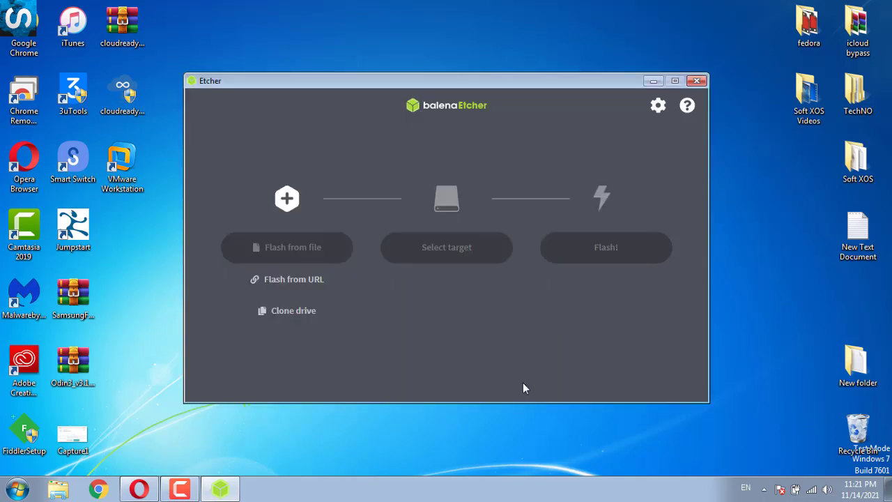
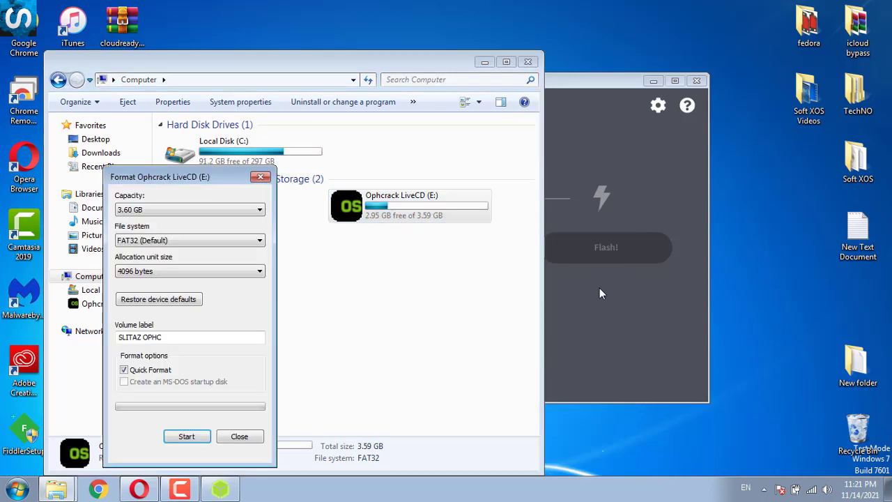
- Quick-format the USB drive as FAT32 with a blank volume label, then check that Removable Disk (E:) is empty
left_click_drag(196, 337, 117, 337)
key("BackSpace")
left_click(204, 436)
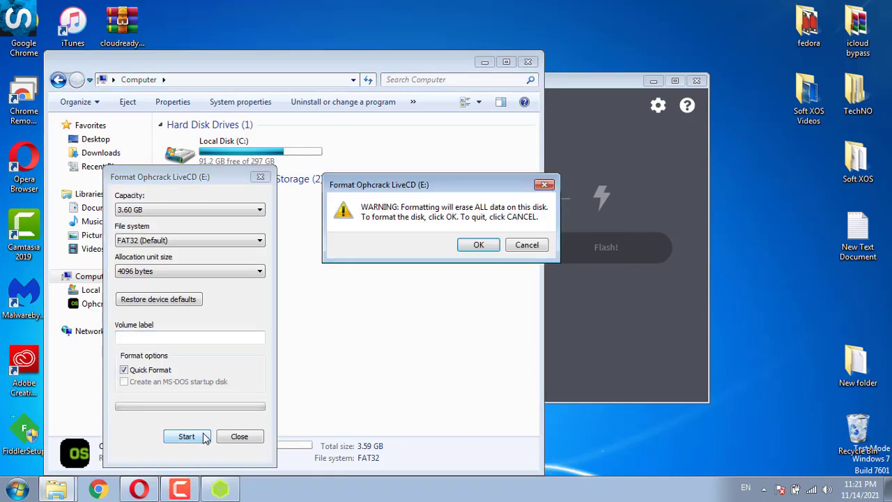
left_click(479, 245)
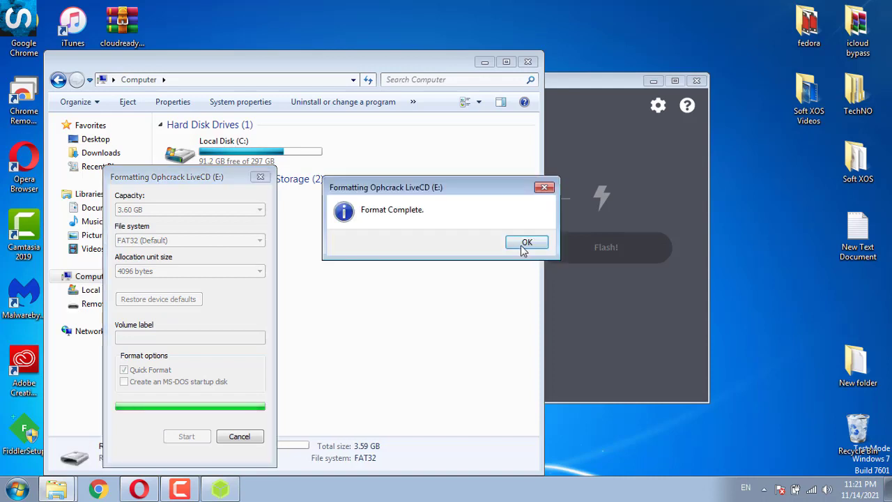
left_click(522, 244)
left_click(239, 436)
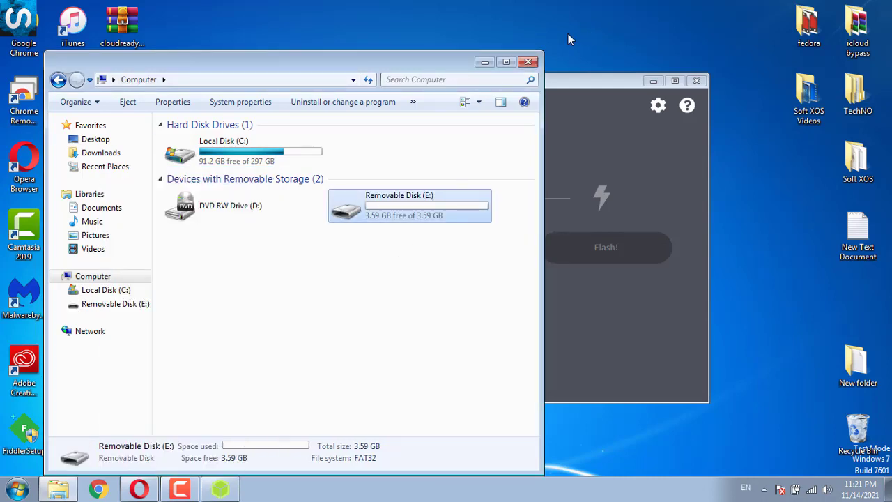
double_click(469, 209)
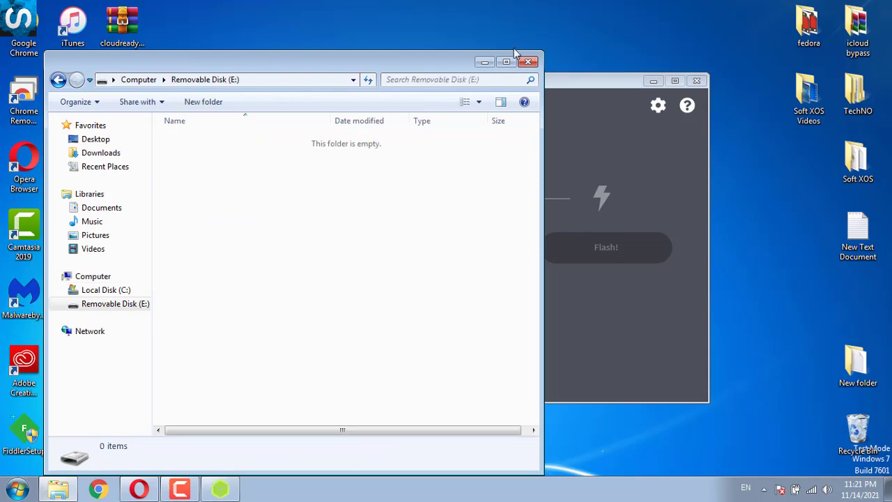
left_click(531, 63)
- Flash the Zorin OS ISO to the USB DISK Pro USB Device target, then close balenaEtcher
left_click(434, 239)
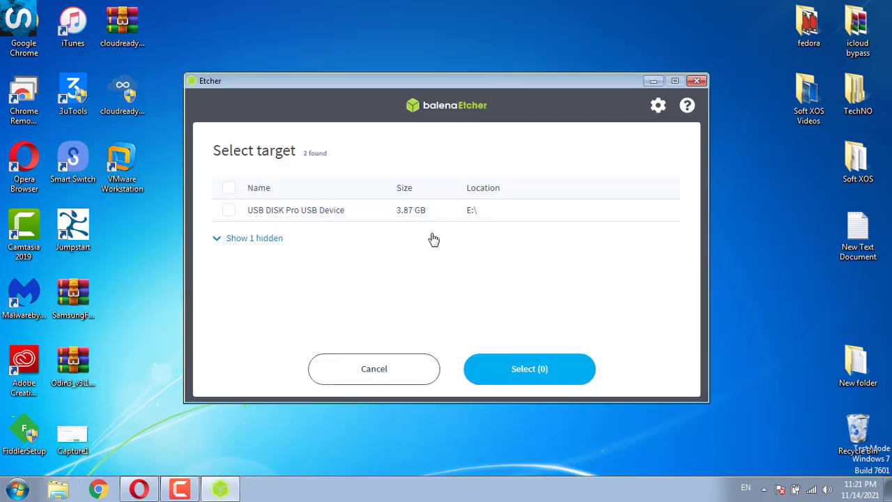
left_click(359, 212)
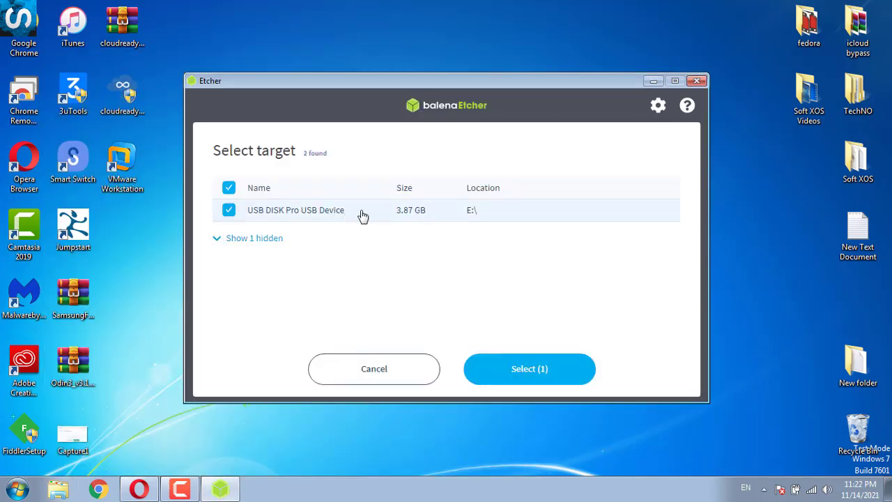
left_click(515, 383)
left_click(623, 255)
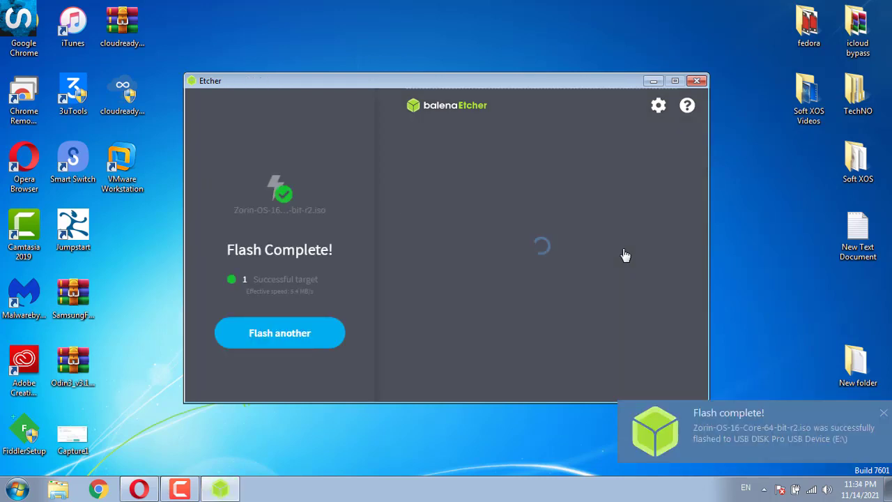
left_click(697, 80)
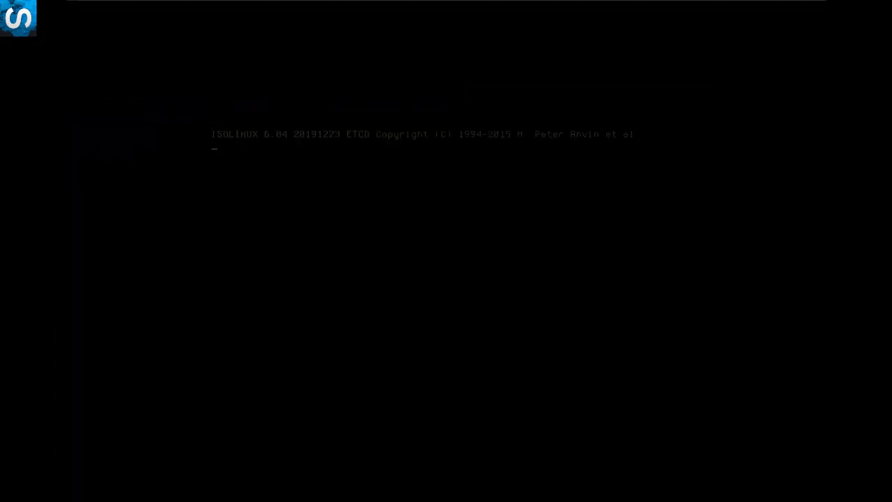
- Boot Zorin OS from the USB boot menu immediately, skipping the countdown
key("Return")
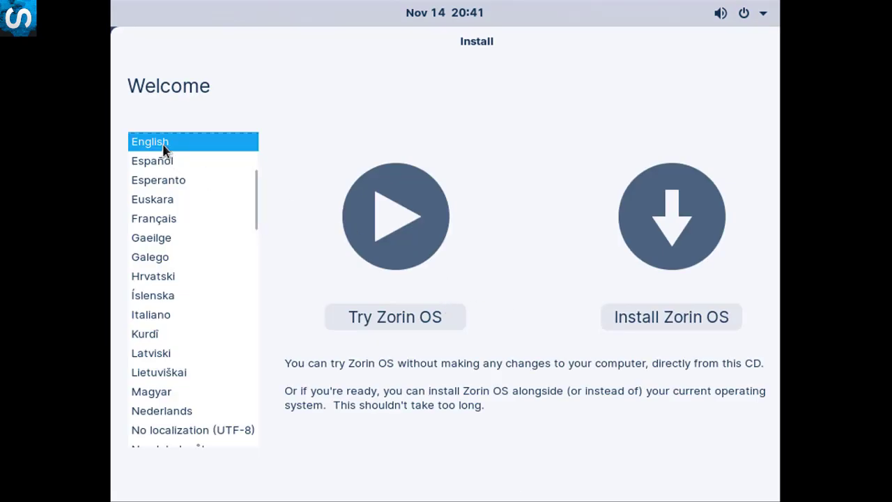
- Choose Install Zorin OS and keep the English (US) keyboard layout
left_click(673, 324)
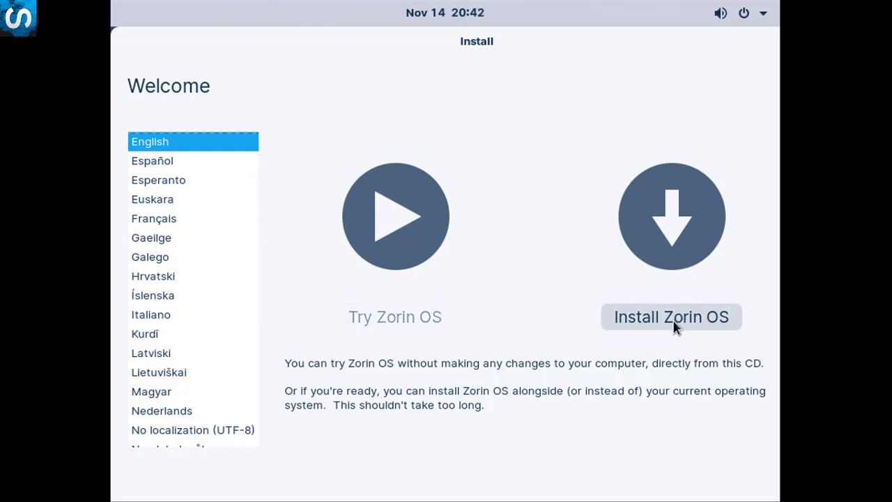
left_click(672, 319)
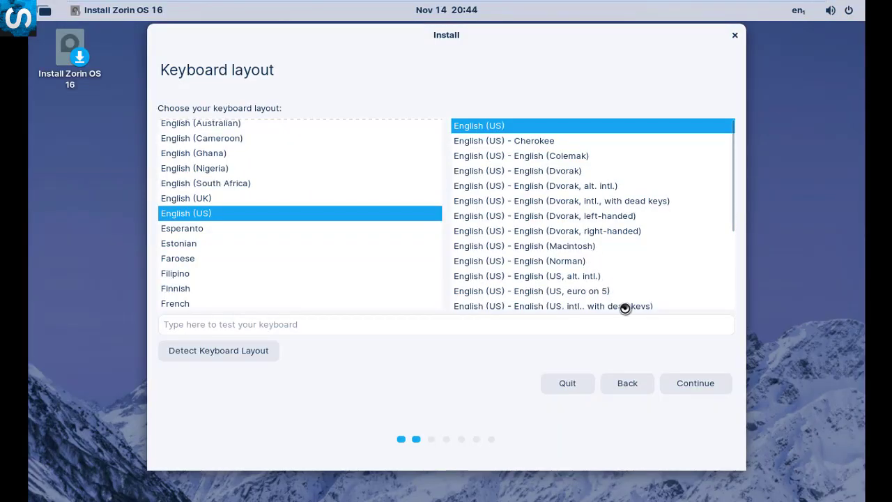
left_click(685, 384)
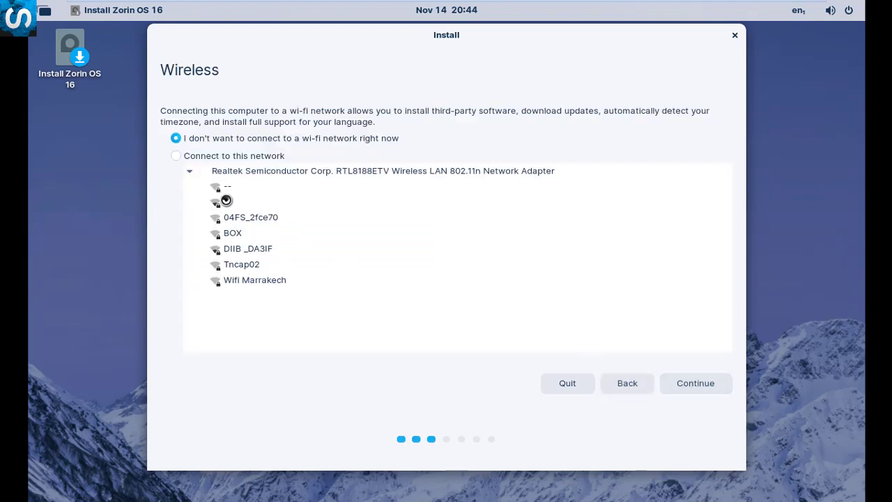
- Connect to the secured Wi-Fi network with its password and continue
left_click(226, 201)
left_click(699, 385)
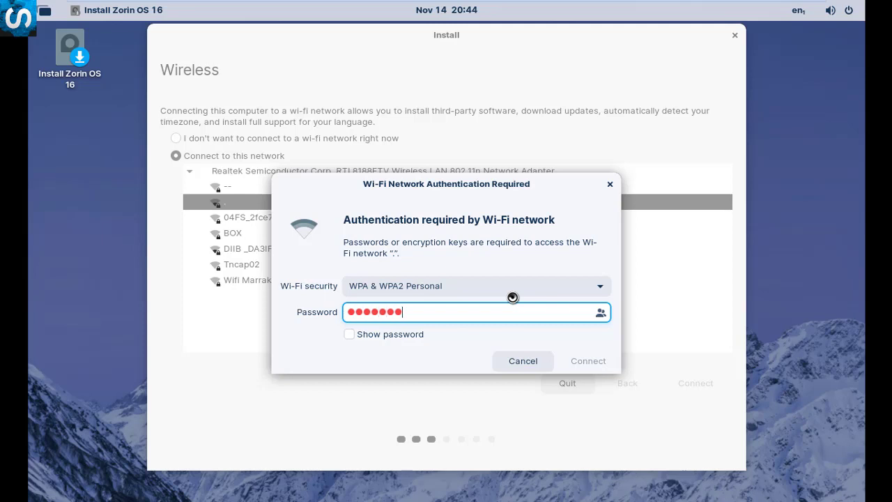
type("●")
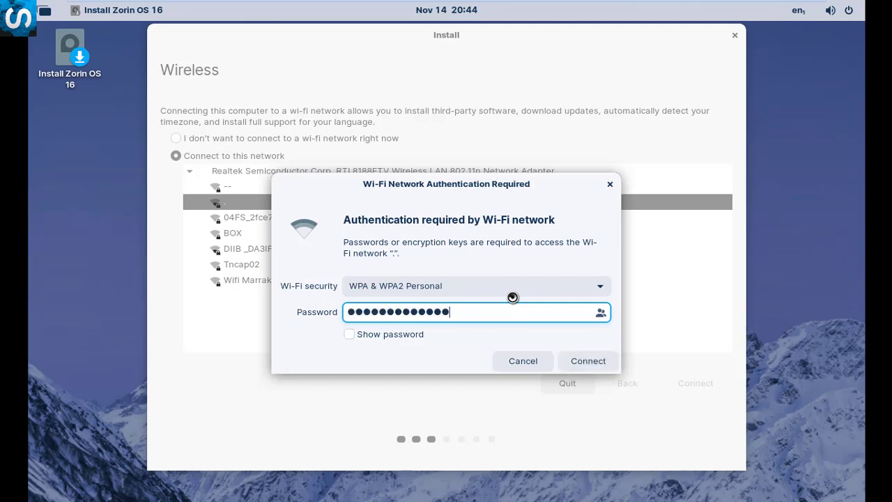
type("●")
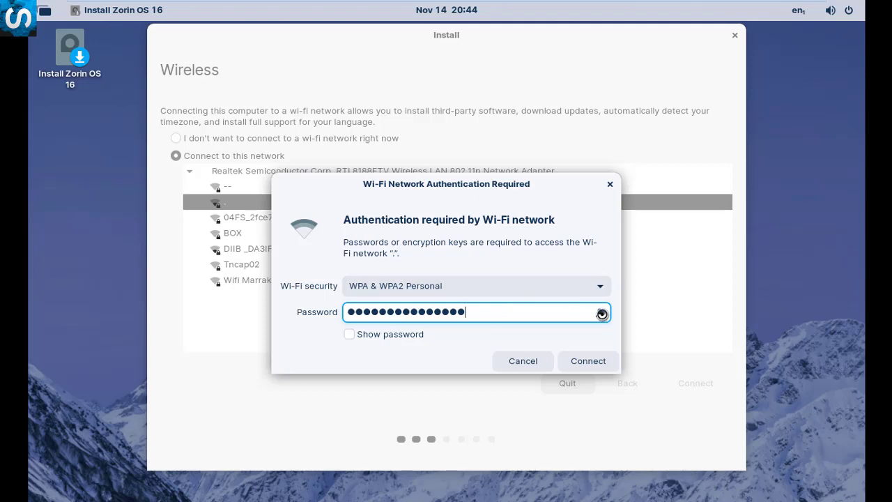
left_click(591, 365)
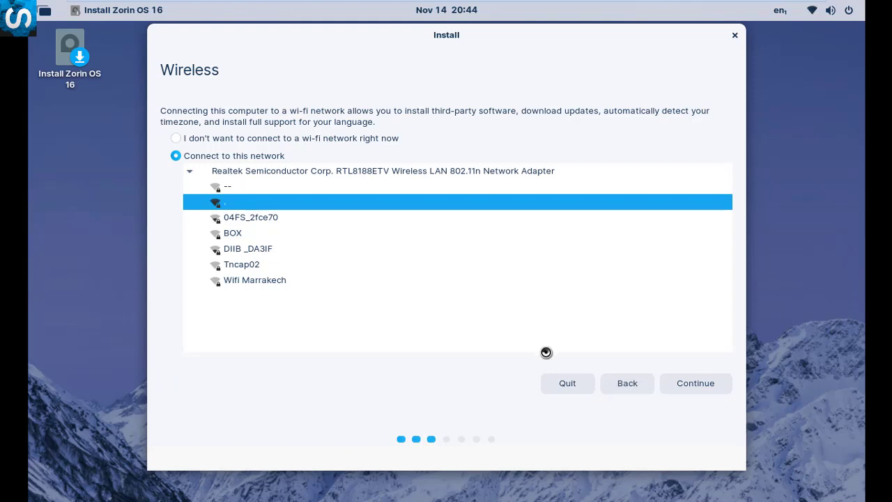
left_click(691, 382)
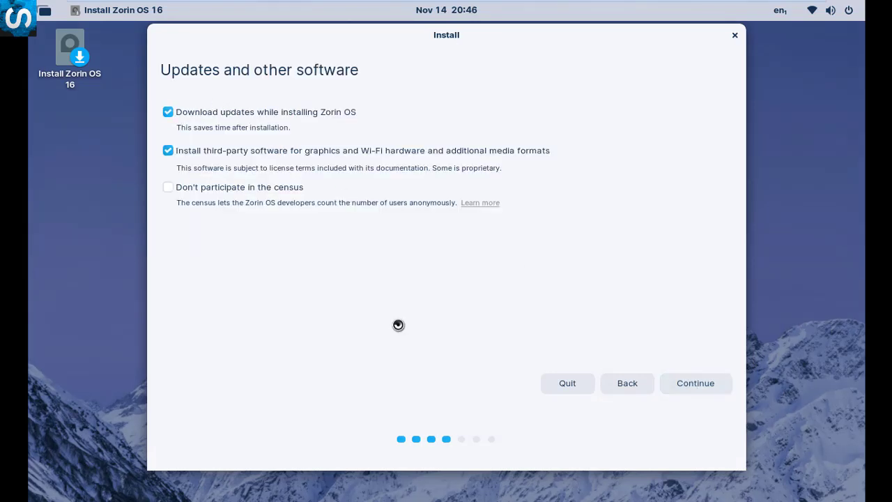
- Keep updates and third-party software, choose Erase disk and install, confirm partition writes, accept Casablanca
left_click(679, 384)
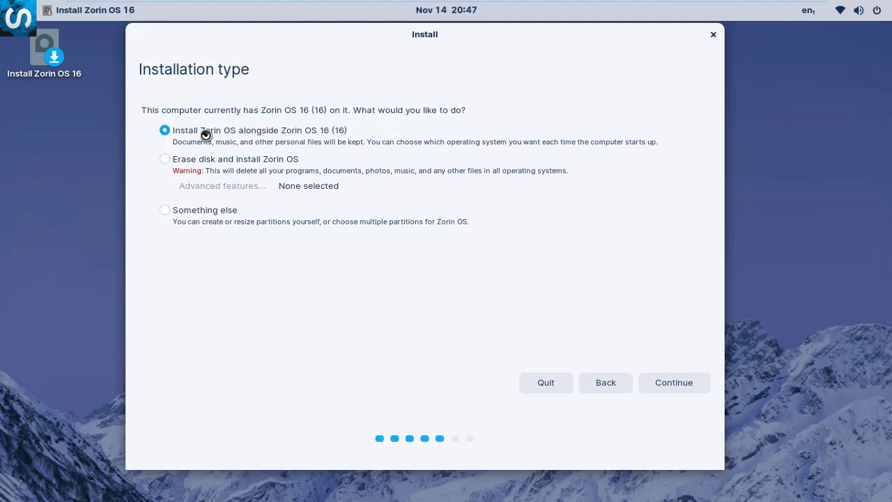
left_click(176, 159)
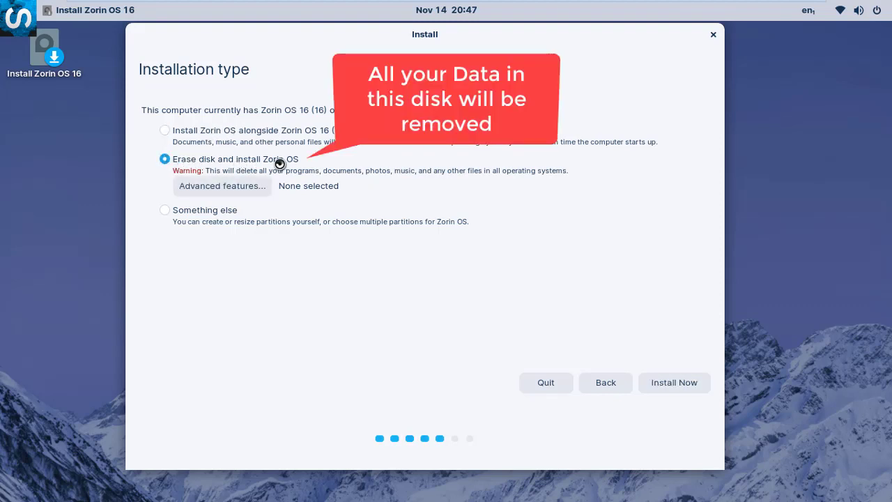
left_click(671, 381)
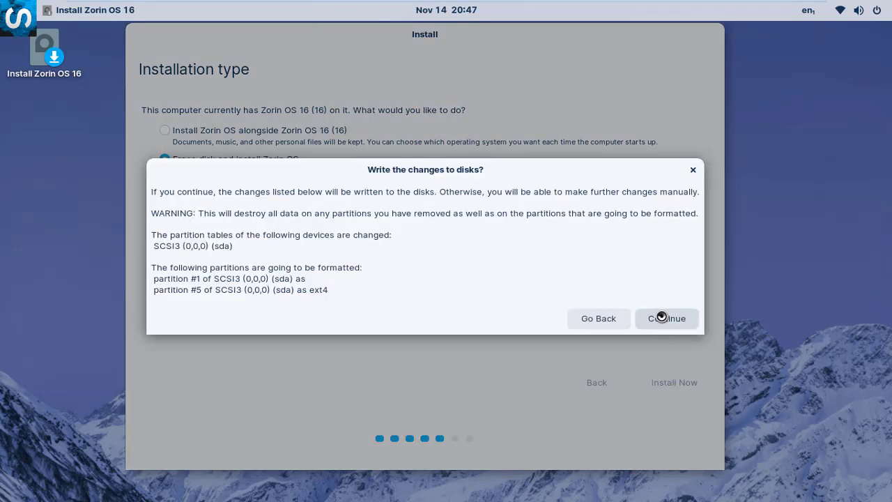
left_click(661, 317)
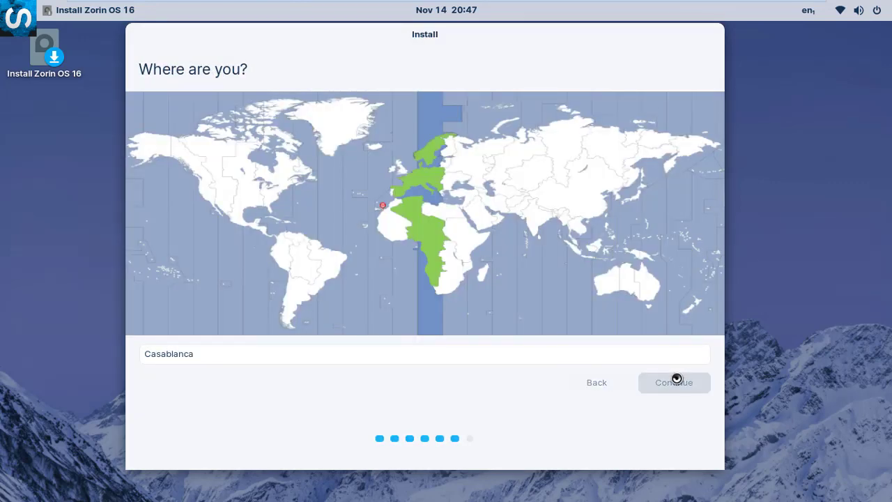
left_click(675, 380)
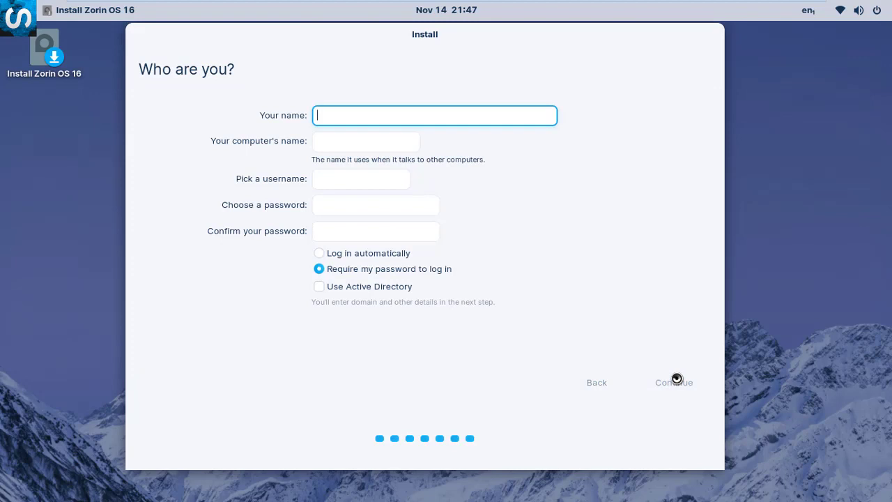
- Create the account with the user's name and a password, enable automatic login, and restart after installation
type("Soft")
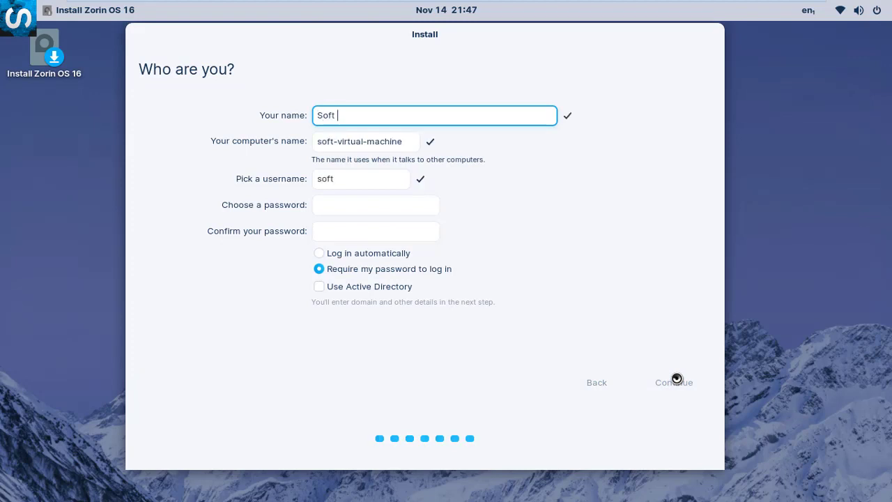
type(" XOS")
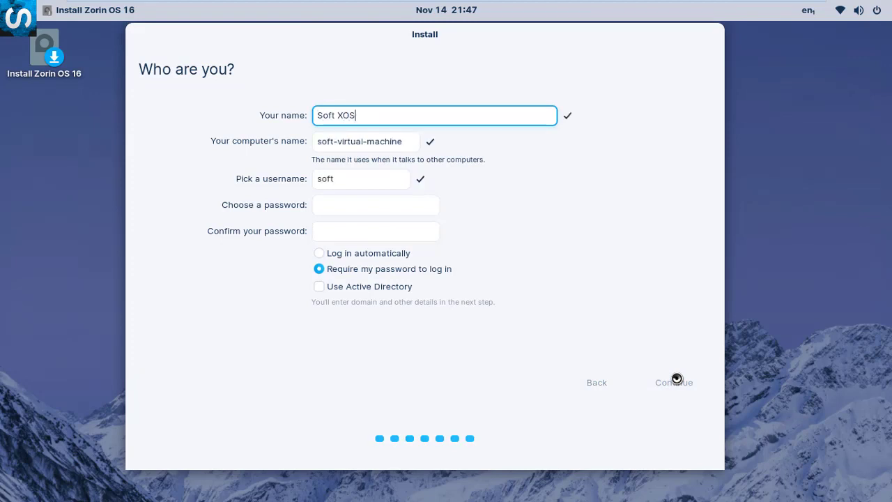
left_click(368, 206)
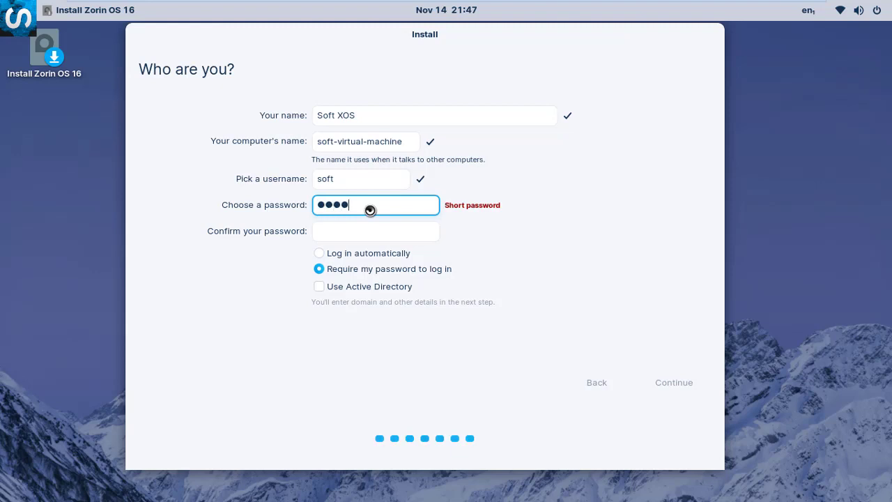
left_click(337, 231)
left_click(327, 253)
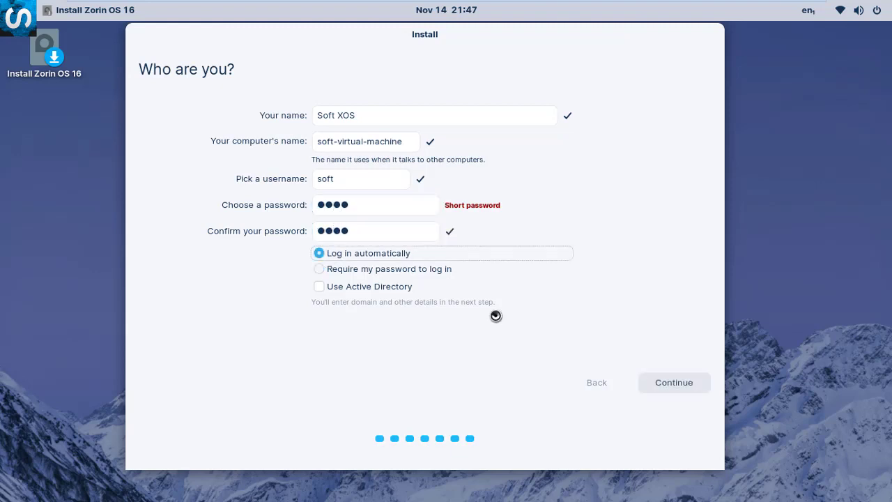
left_click(667, 381)
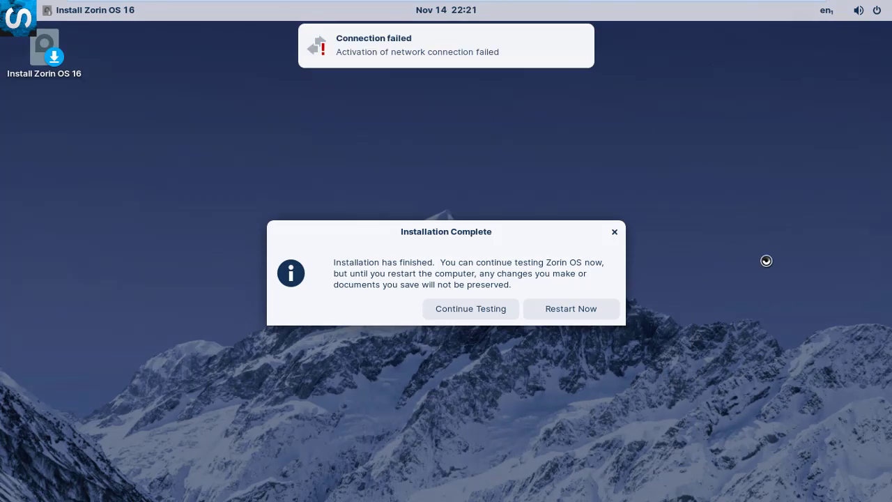
left_click(585, 312)
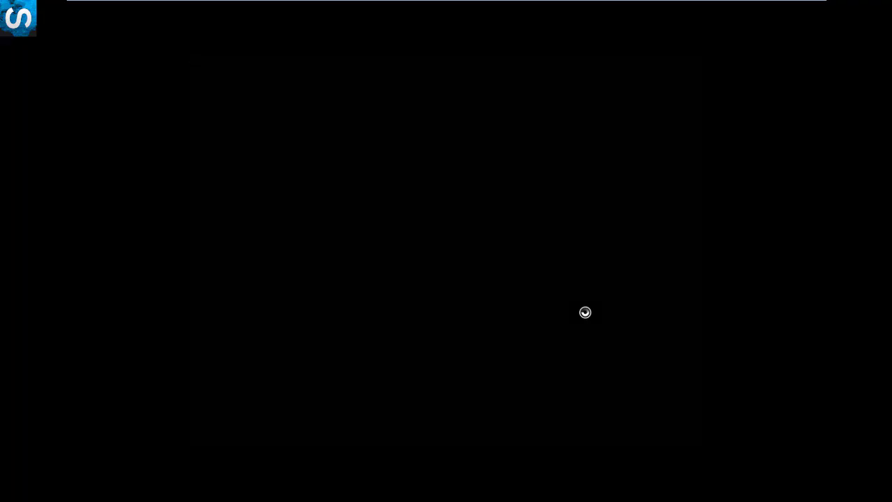